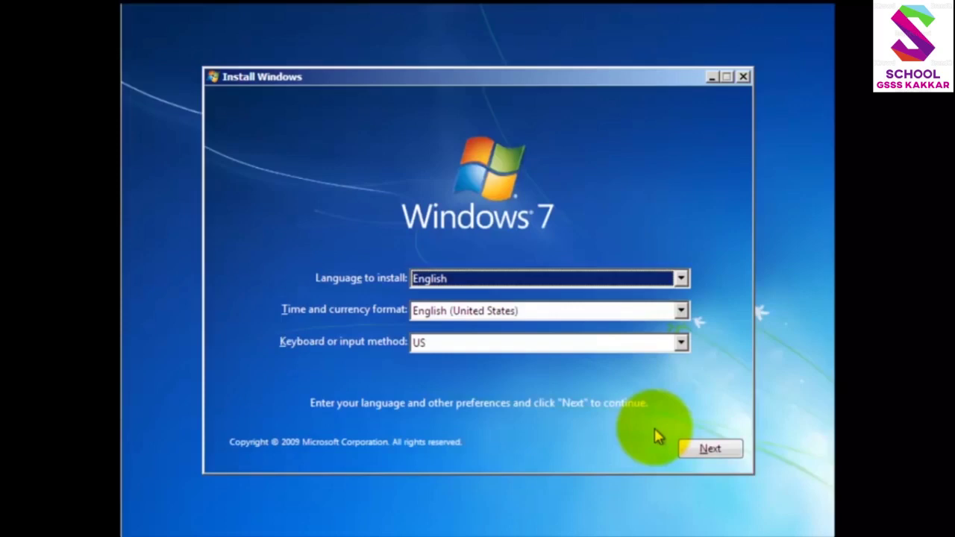
- Start the Windows 7 installation with English, English (United States) and US keyboard settings, choosing the Windows 7 Ultimate x86 edition
click(718, 449)
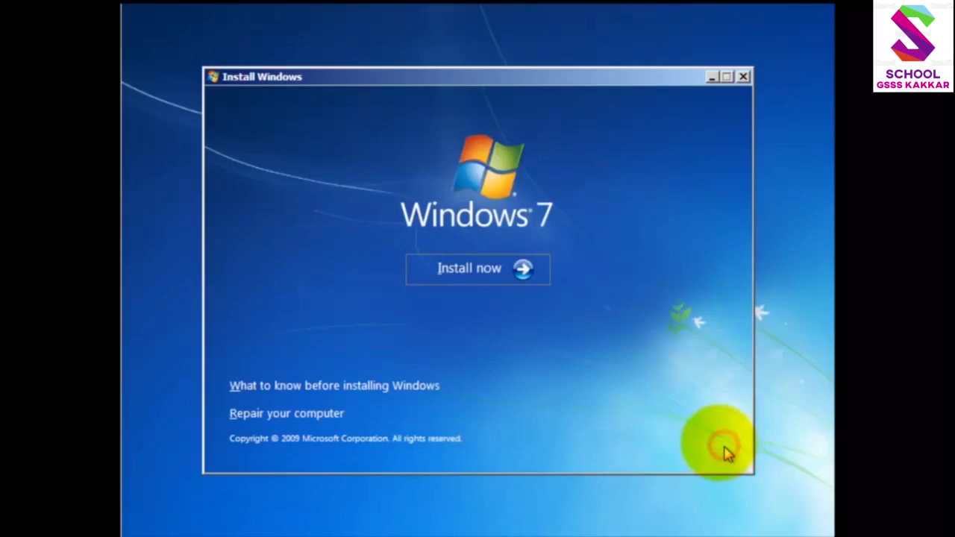
click(463, 275)
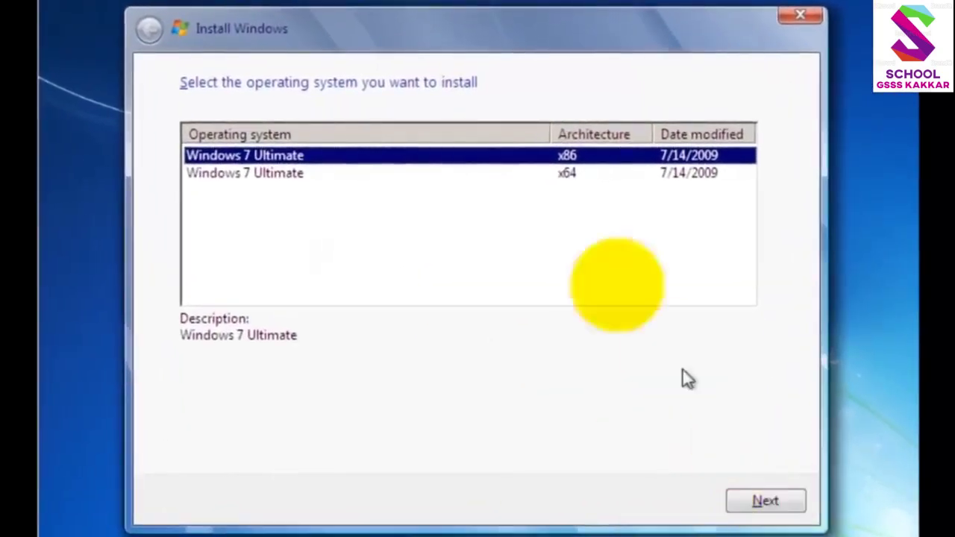
click(503, 155)
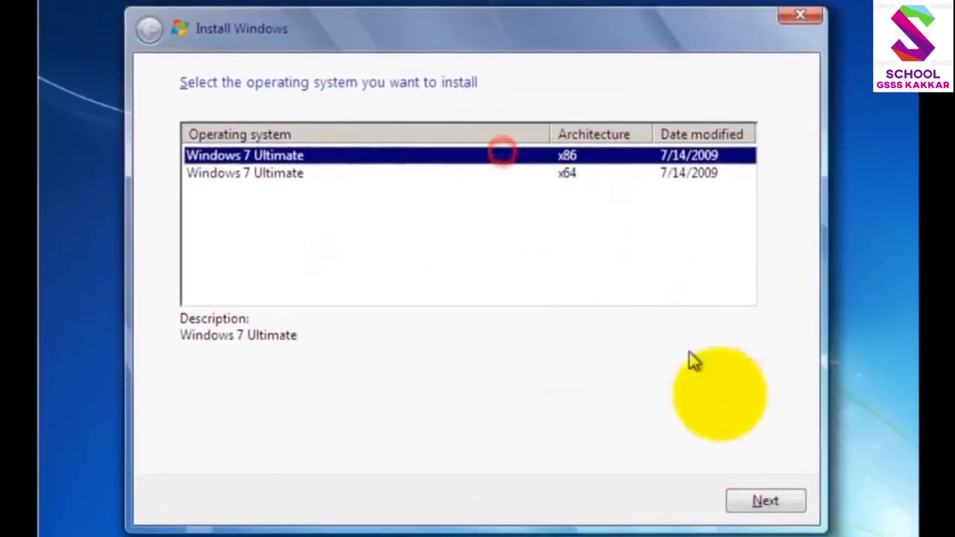
click(768, 501)
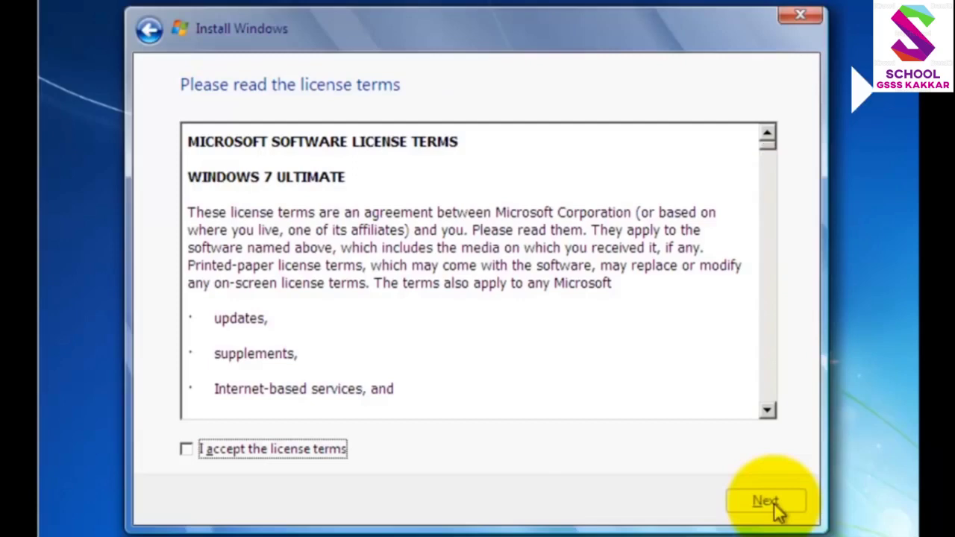
- Accept the license terms and choose the Custom (advanced) installation type
click(187, 451)
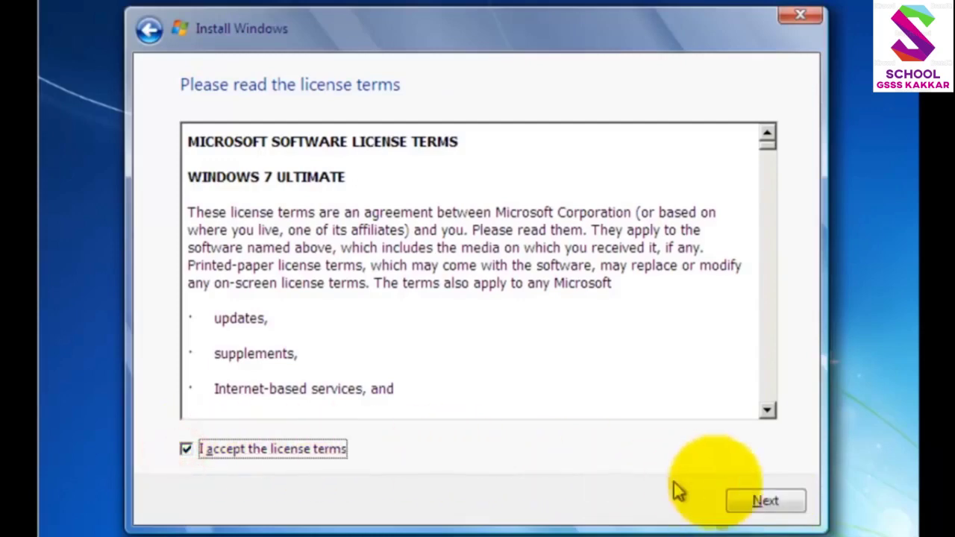
click(776, 508)
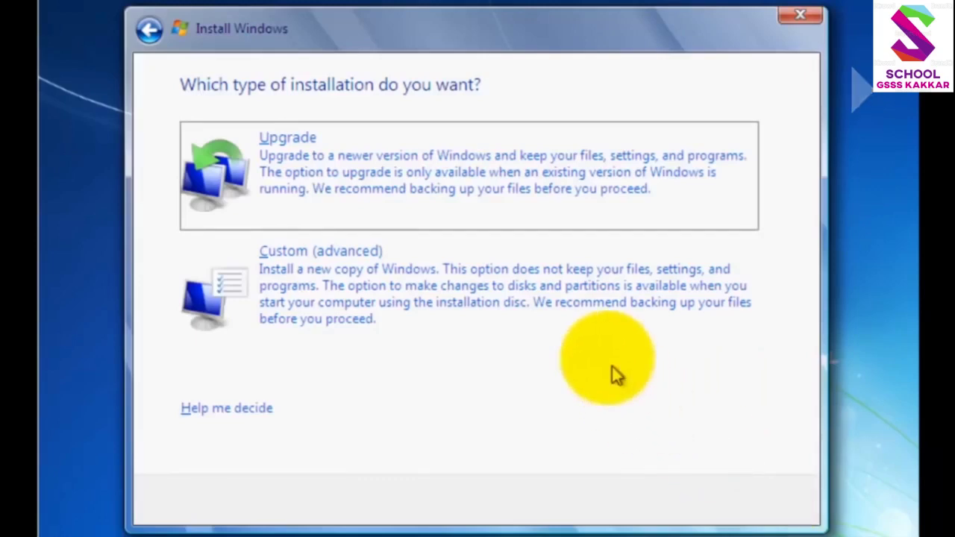
click(572, 300)
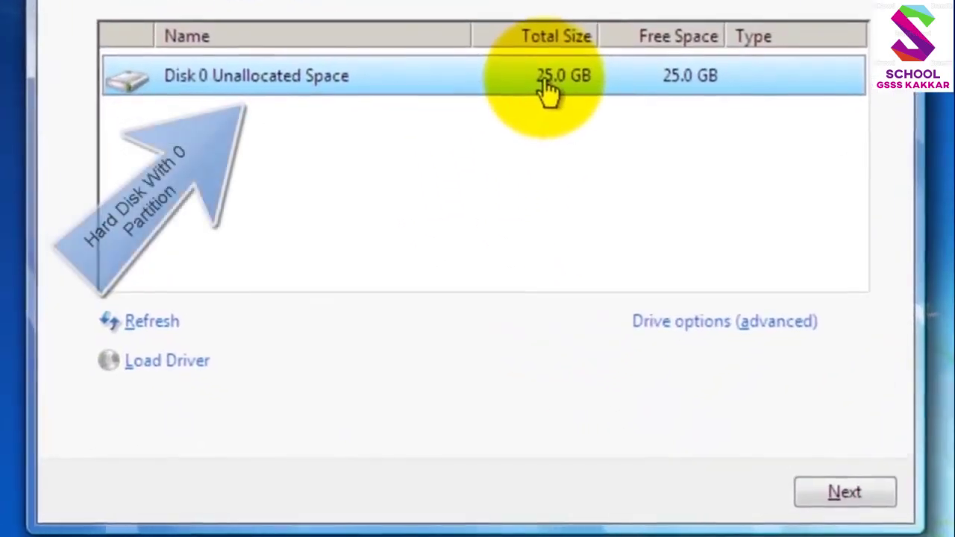
- Create a 10000 MB partition in Disk 0's unallocated space, allowing Windows to create additional system partitions
click(694, 322)
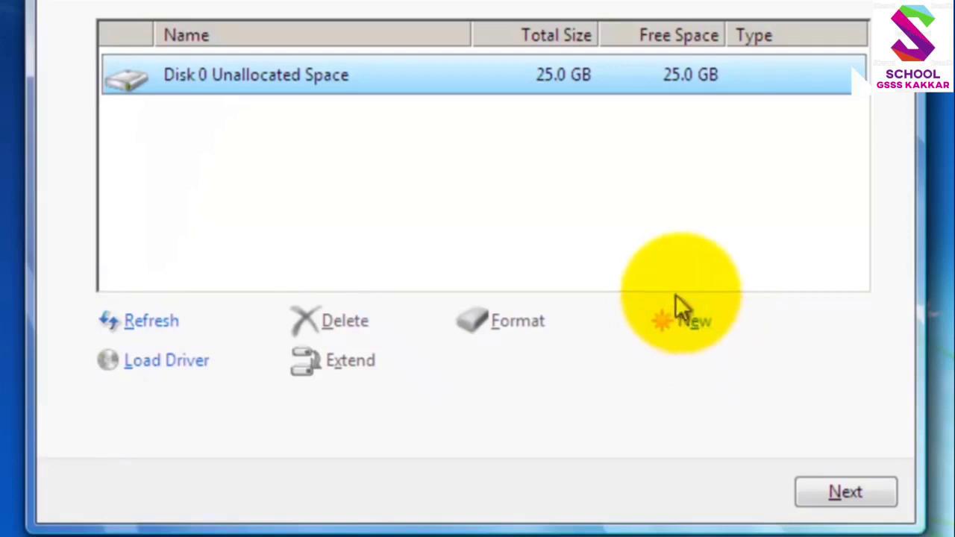
click(692, 328)
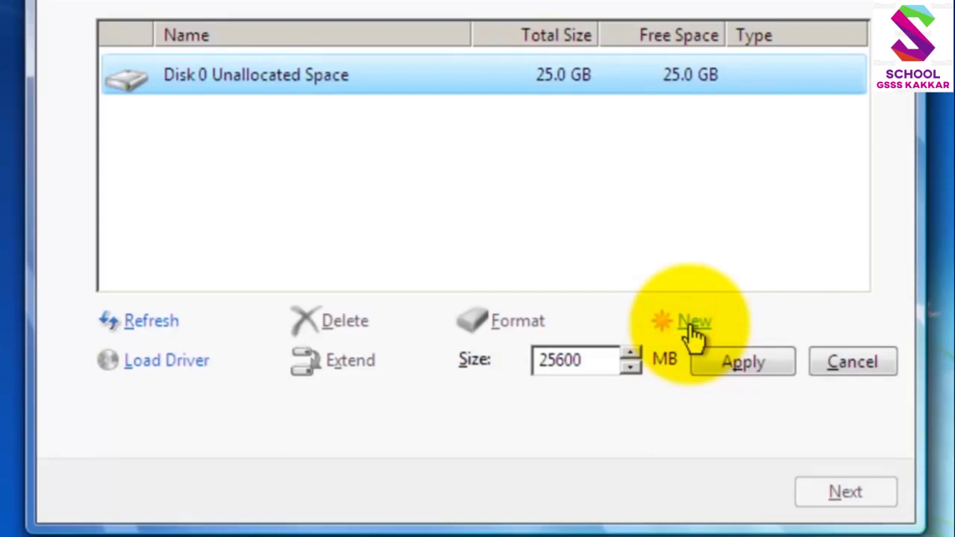
click(600, 366)
key(BackSpace)
key(BackSpace)
key(BackSpace)
key(BackSpace)
key(BackSpace)
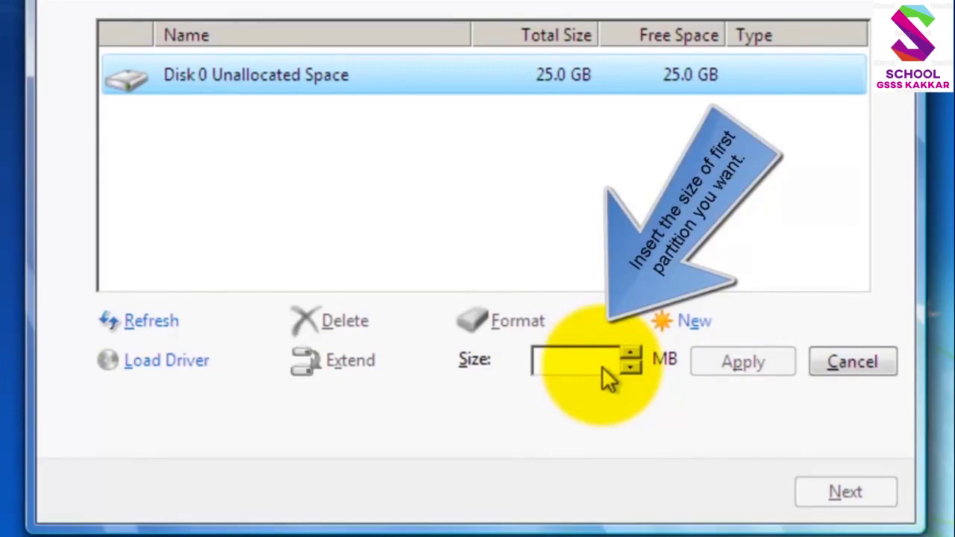
text(10000)
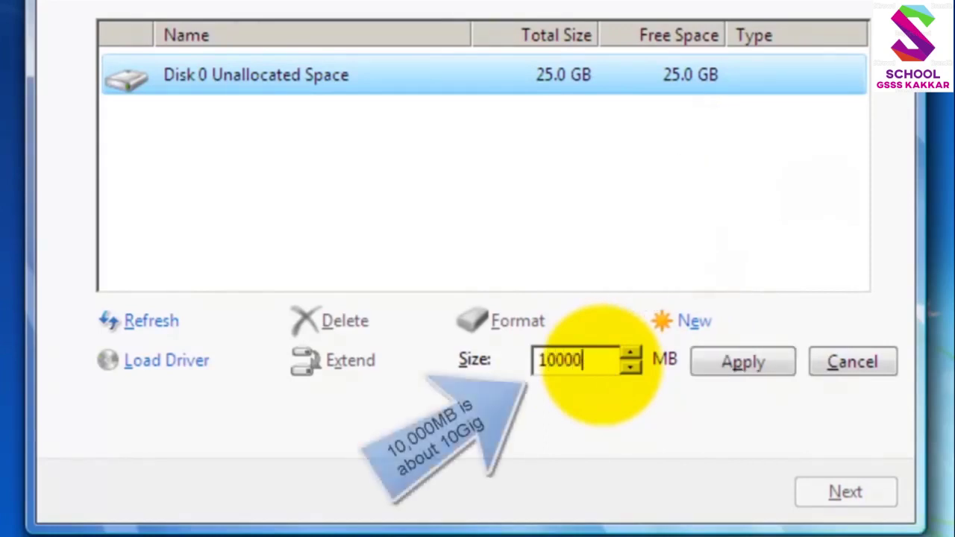
click(744, 366)
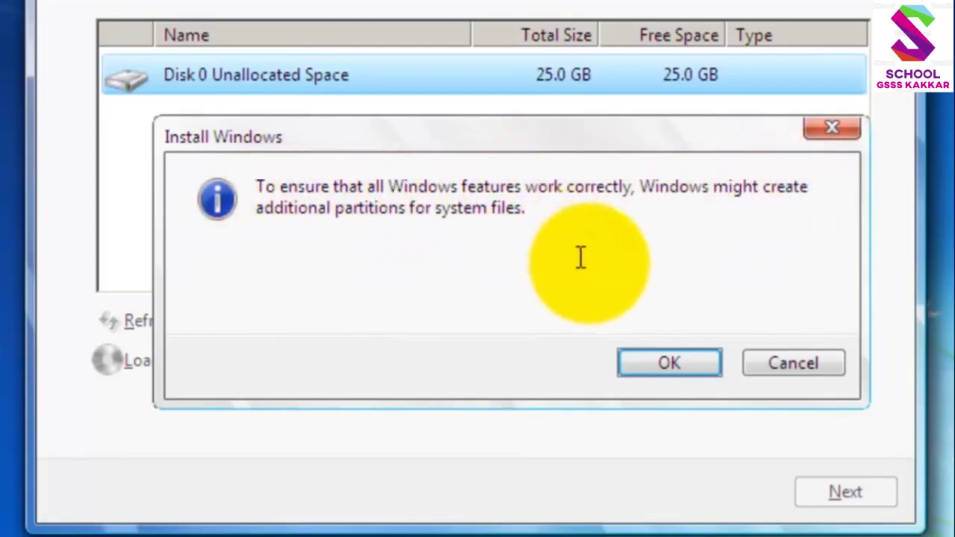
click(668, 363)
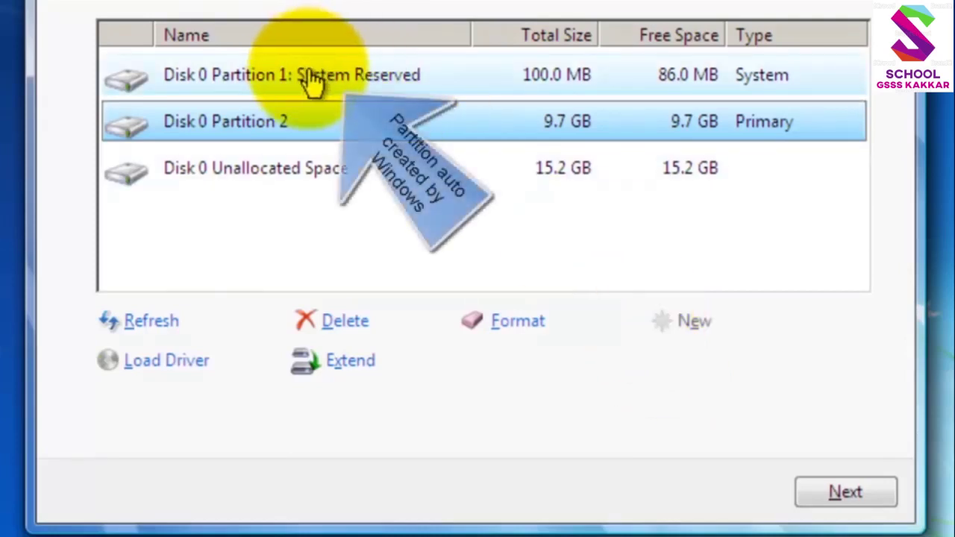
- Create another partition from all of Disk 0's remaining unallocated space, with a size of 15599 MB
click(573, 82)
click(531, 123)
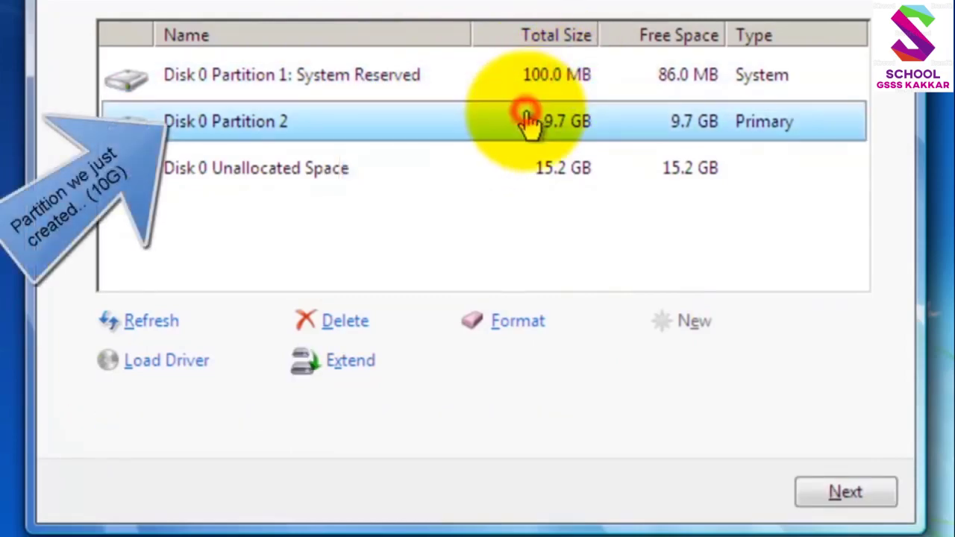
click(354, 177)
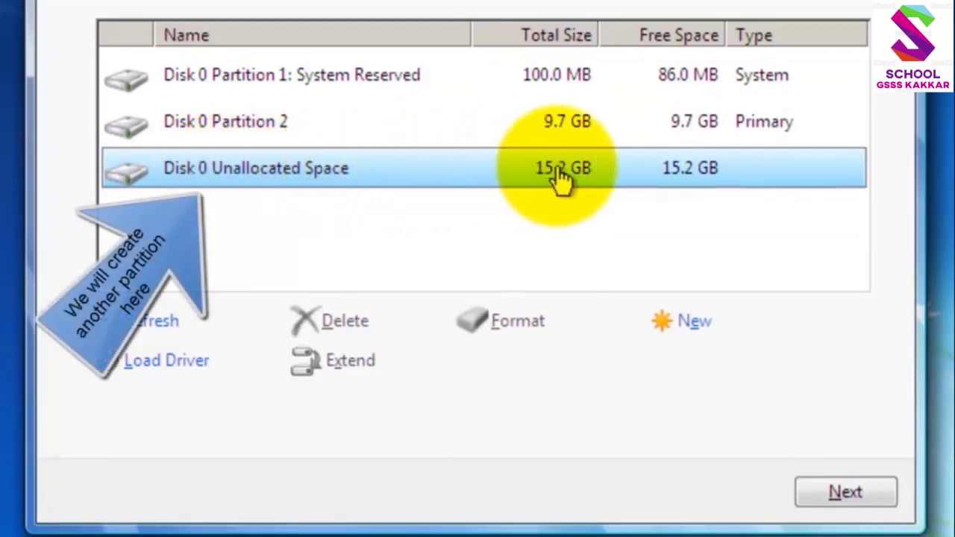
click(700, 334)
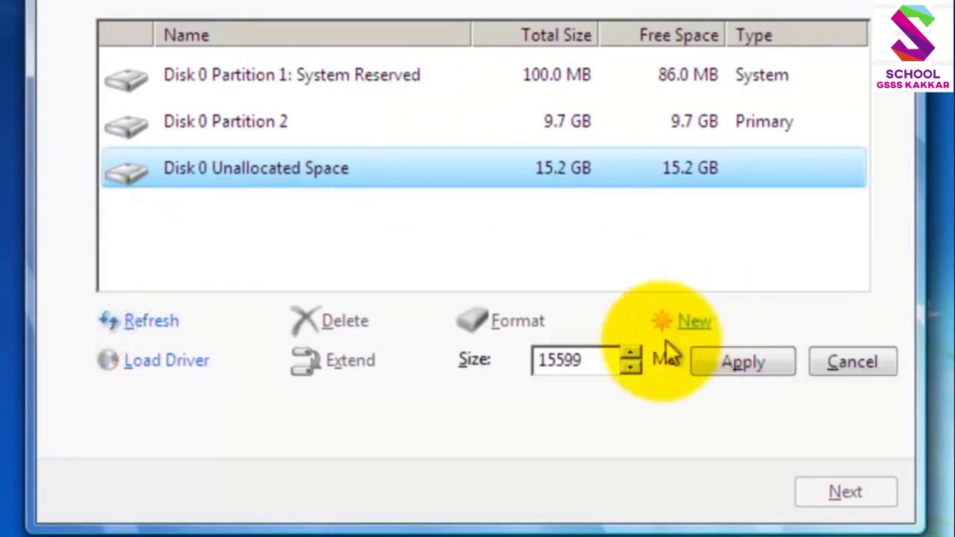
click(629, 357)
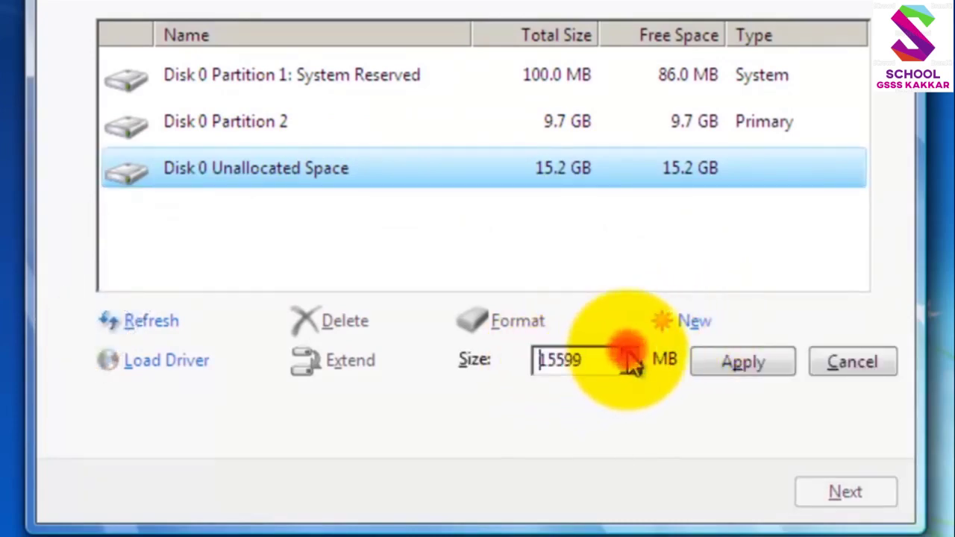
click(739, 362)
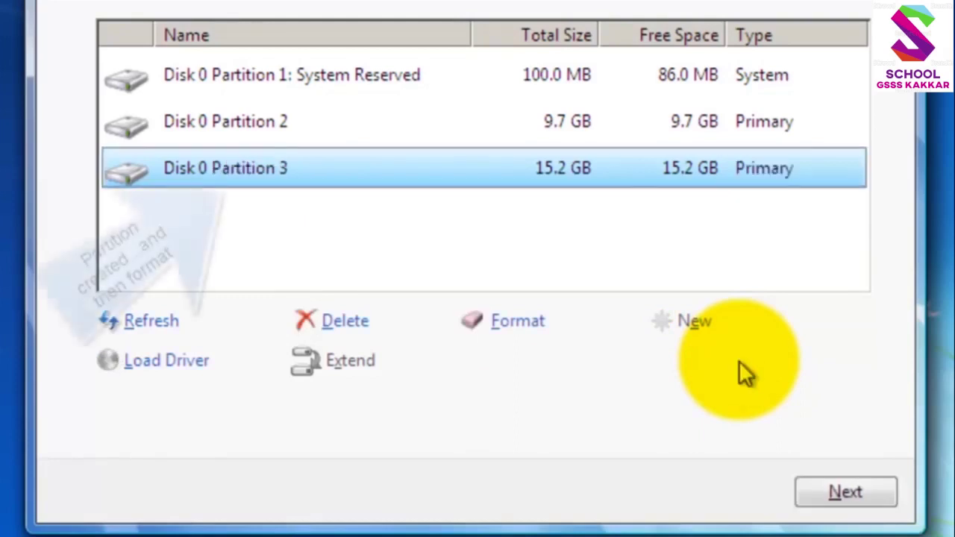
- Format Disk 0 Partition 3 and accept the data-loss confirmation
click(526, 179)
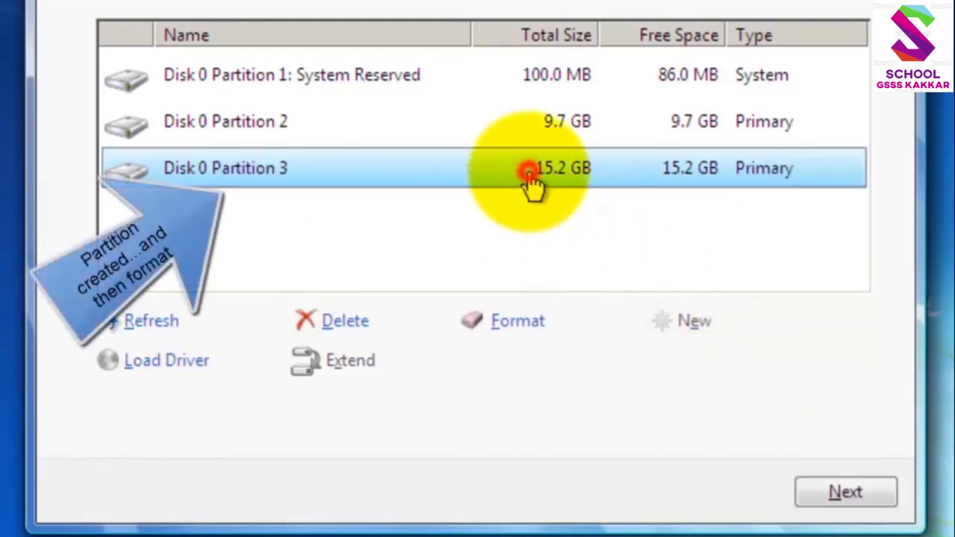
click(515, 326)
click(657, 364)
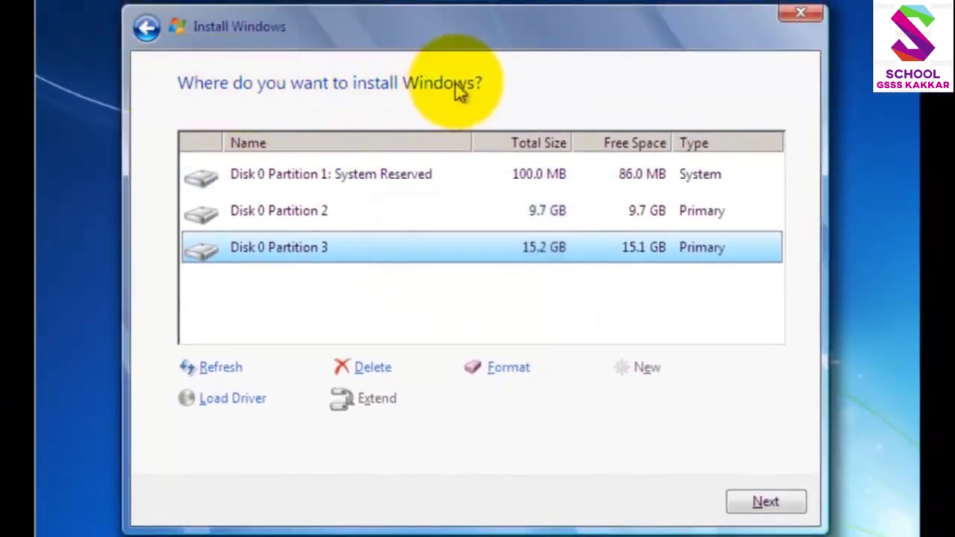
- Choose Disk 0 Partition 2 as the install location and start installing Windows on it
click(373, 212)
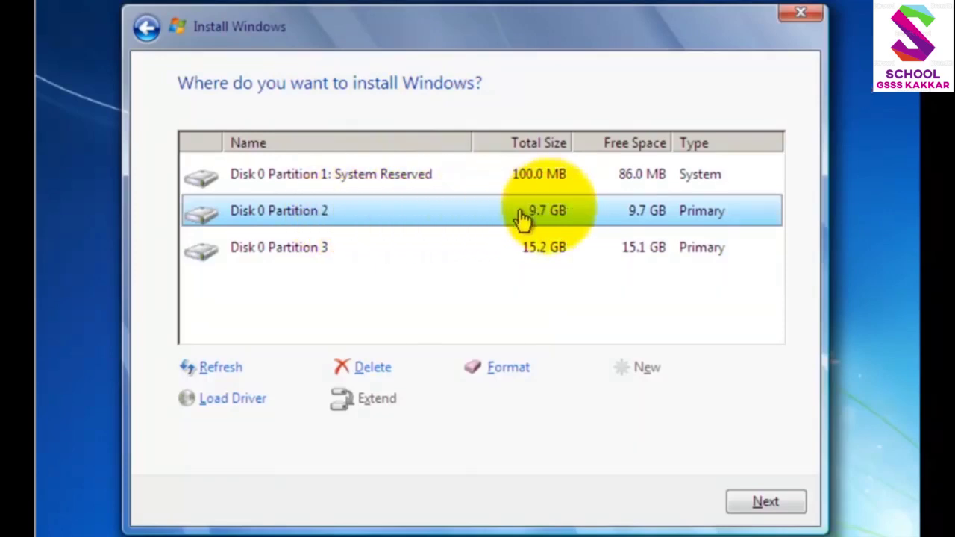
click(762, 504)
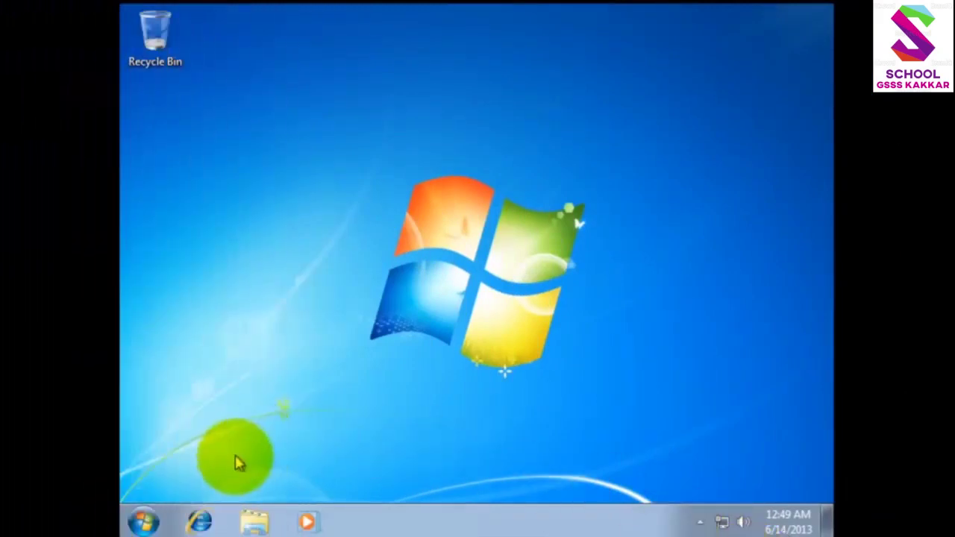
- Open the Computer view in the file explorer and examine the sizes of local disks C: and D:
click(255, 522)
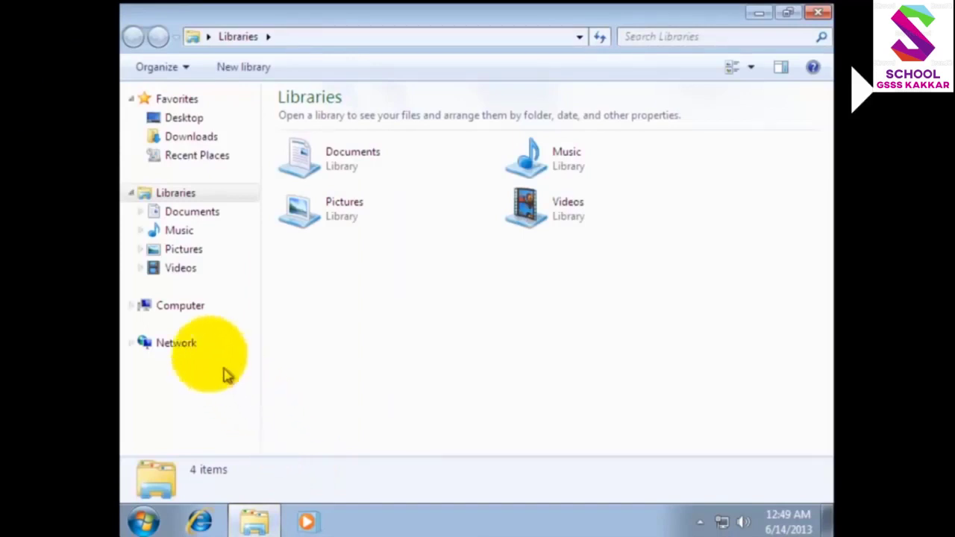
click(185, 308)
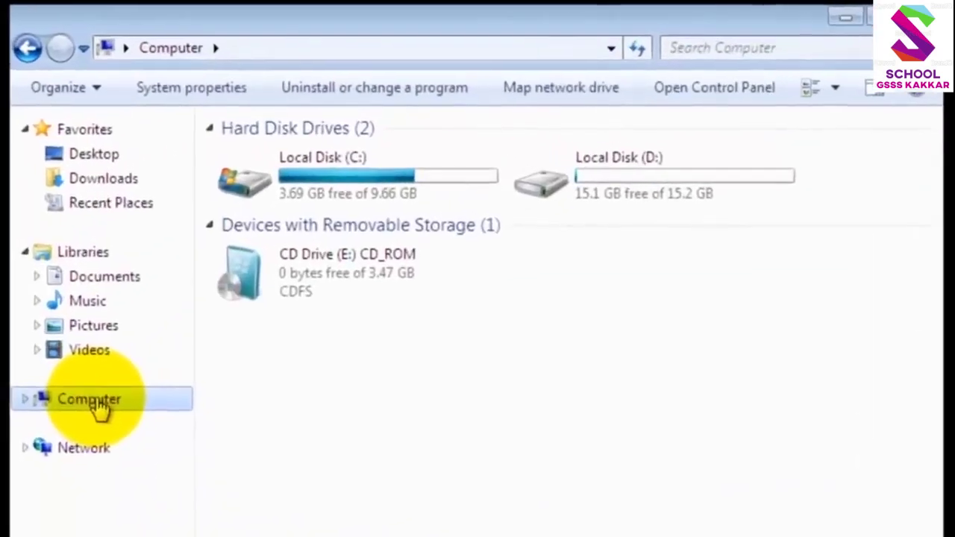
click(707, 179)
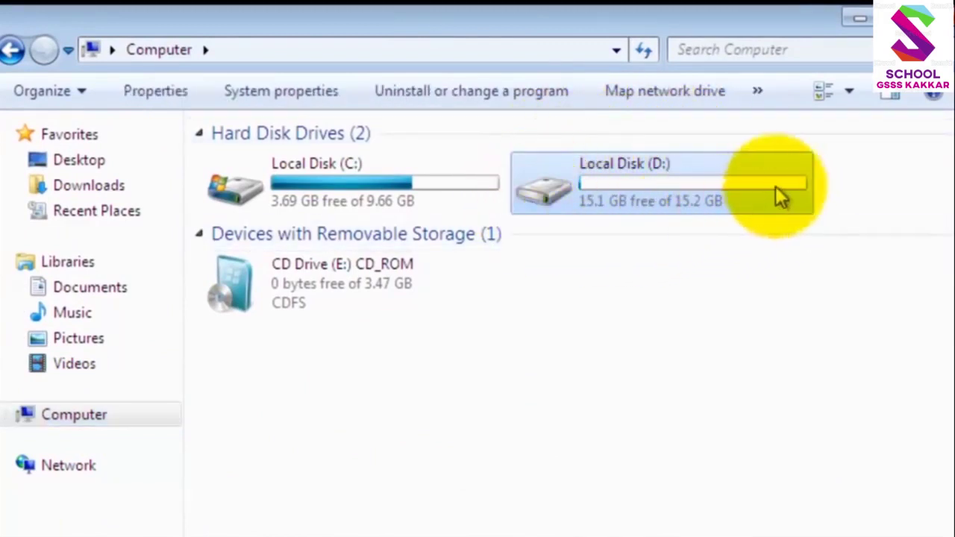
mouse_move(776, 188)
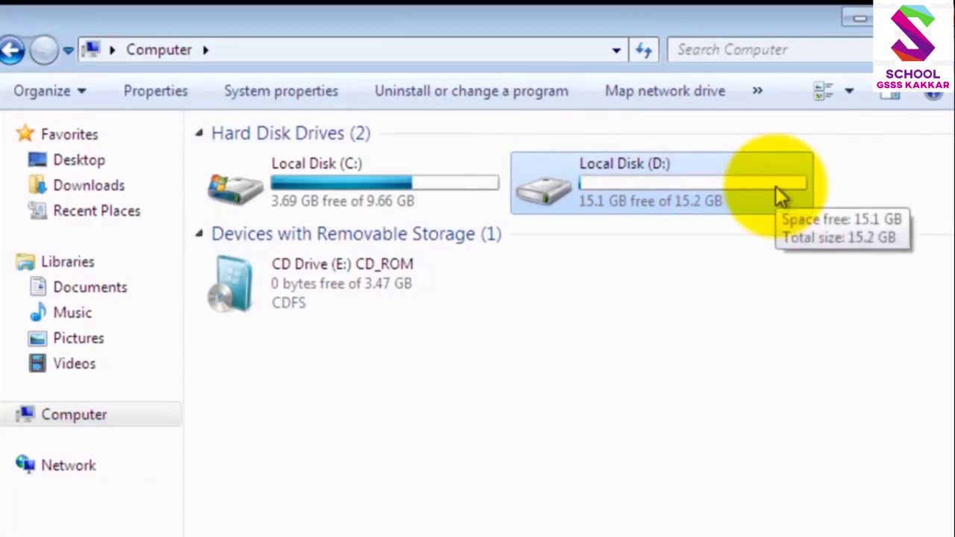
click(459, 200)
click(685, 199)
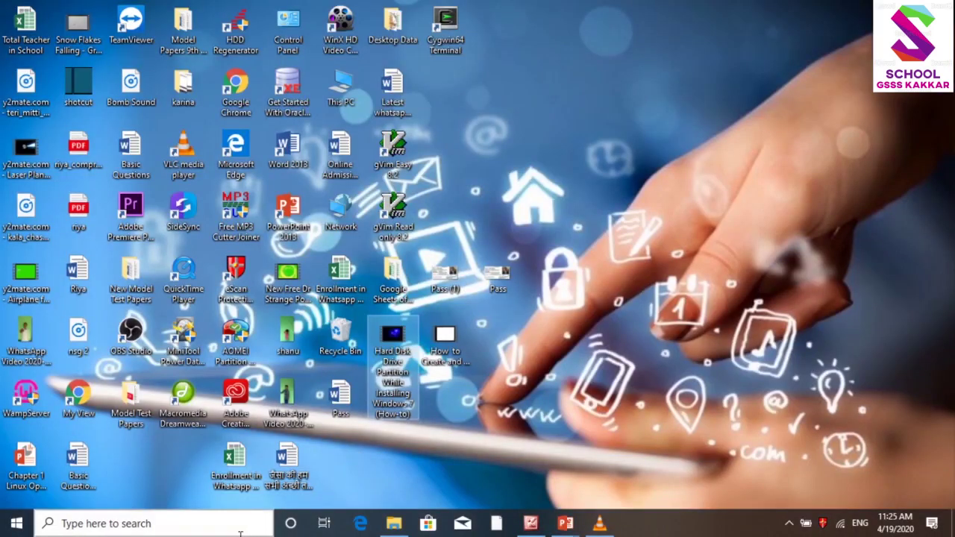
- Switch to the running PowerPoint slide show about partition structure
click(565, 522)
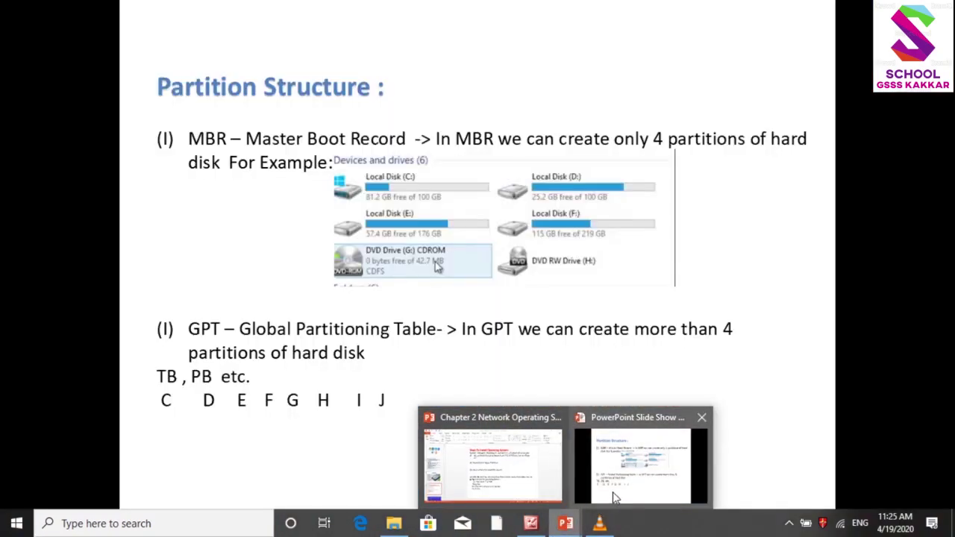